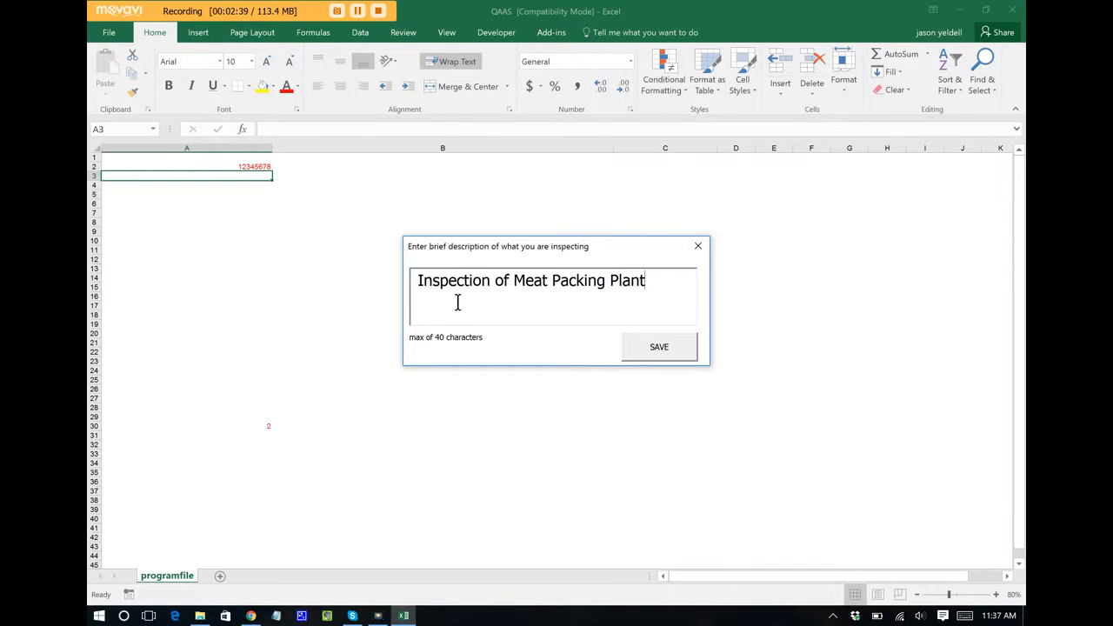
# Step: Save the inspection description and scroll the 'What are you inspecting?' list for audit 100070
pyautogui.click(661, 346)
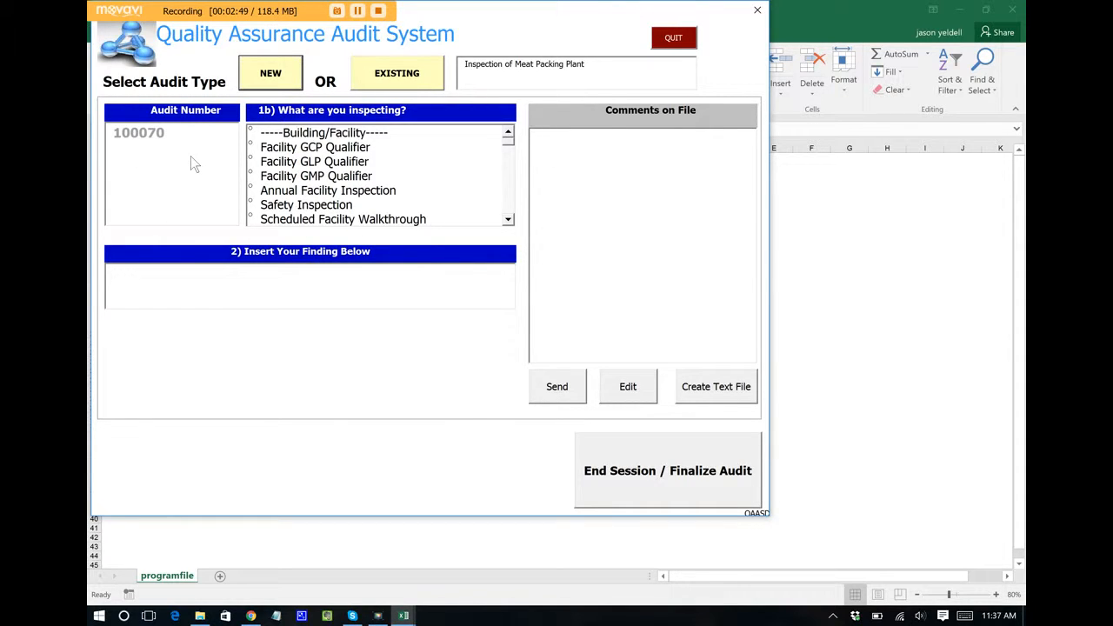
pyautogui.click(508, 220)
pyautogui.click(508, 220)
pyautogui.click(508, 220)
pyautogui.doubleClick(508, 220)
pyautogui.click(508, 220)
pyautogui.tripleClick(508, 220)
pyautogui.doubleClick(508, 220)
pyautogui.doubleClick(508, 220)
pyautogui.doubleClick(508, 220)
pyautogui.click(507, 220)
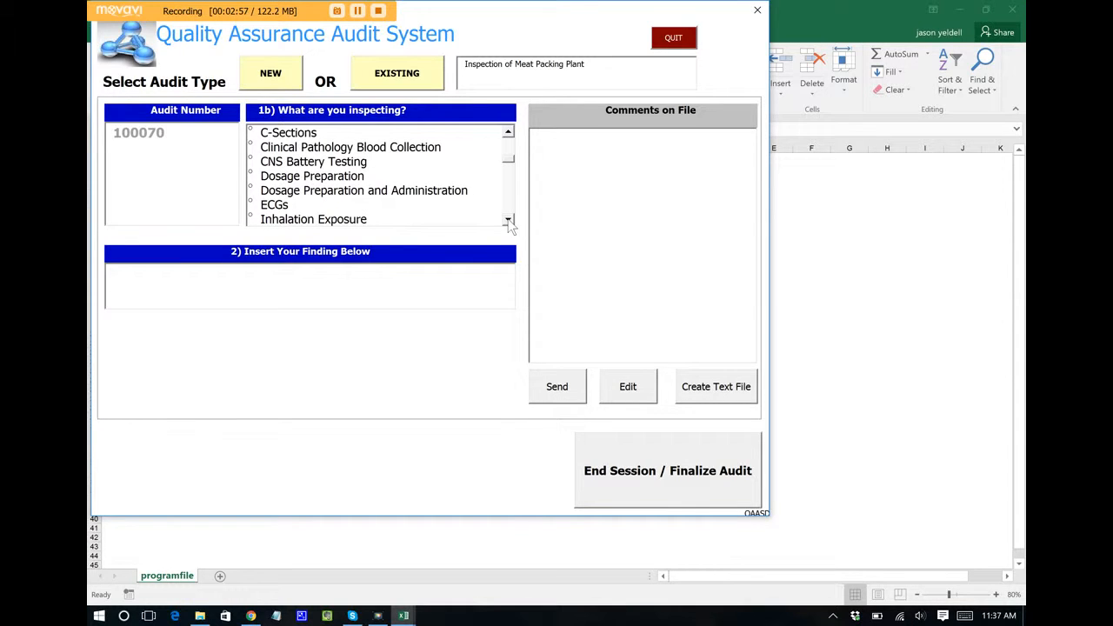
# Step: Choose Unscheduled Facility Walkthrough as the inspection type
pyautogui.click(508, 135)
pyautogui.click(508, 135)
pyautogui.doubleClick(508, 135)
pyautogui.doubleClick(508, 135)
pyautogui.doubleClick(508, 134)
pyautogui.doubleClick(508, 134)
pyautogui.click(508, 135)
pyautogui.click(508, 135)
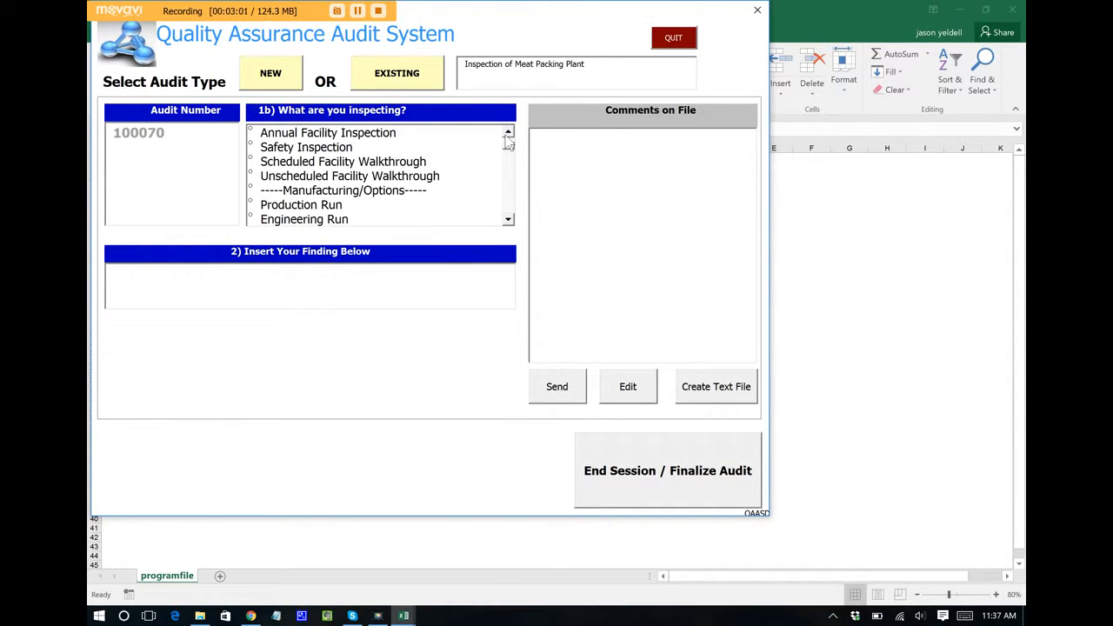
pyautogui.click(396, 181)
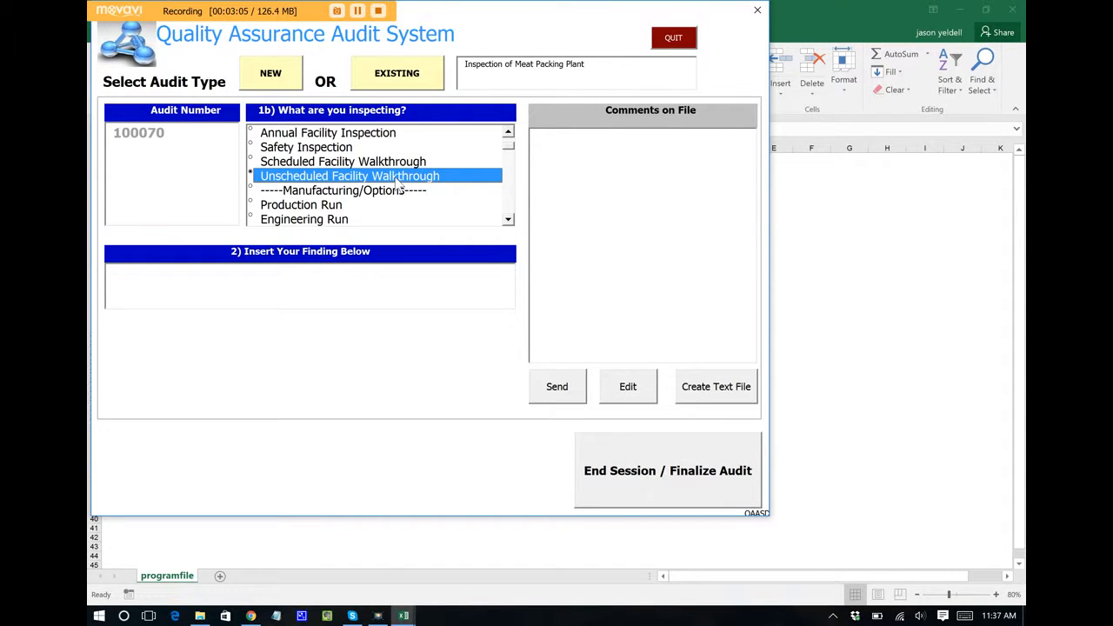
# Step: Enter the finding 'It was discovered that the training records were incomplete.' as an SOP Deviation
pyautogui.click(398, 275)
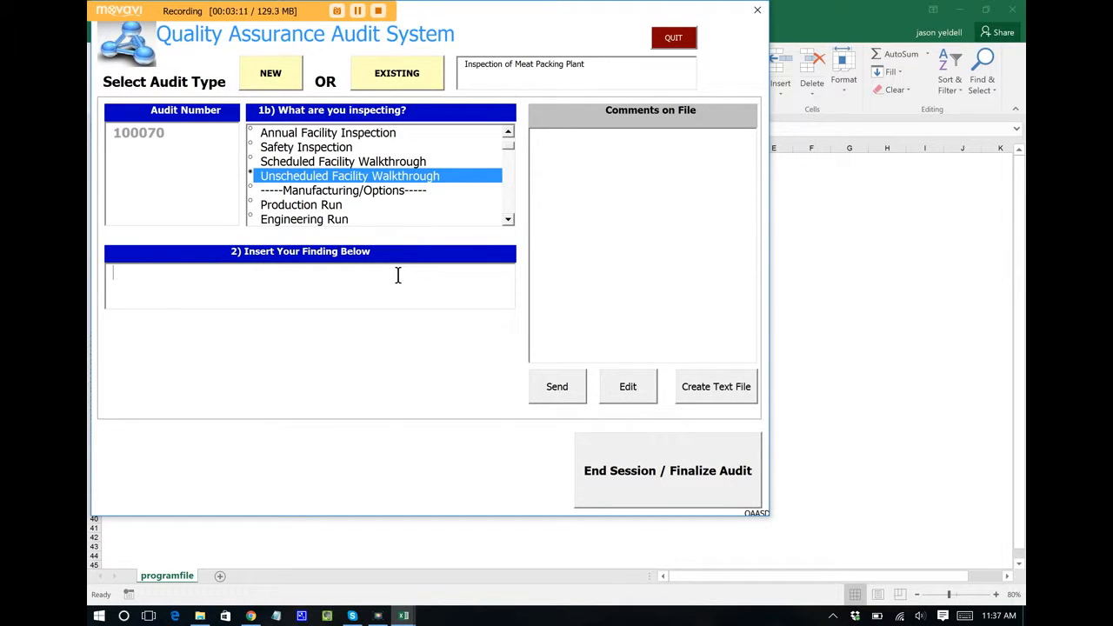
pyautogui.write('It was ')
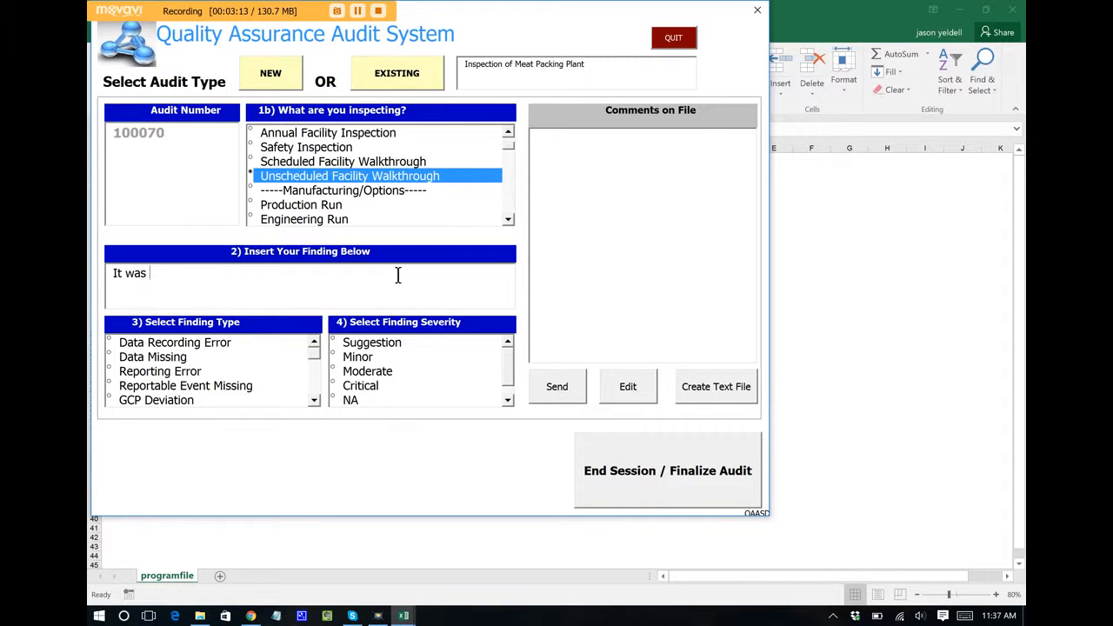
pyautogui.write('discovered that the training')
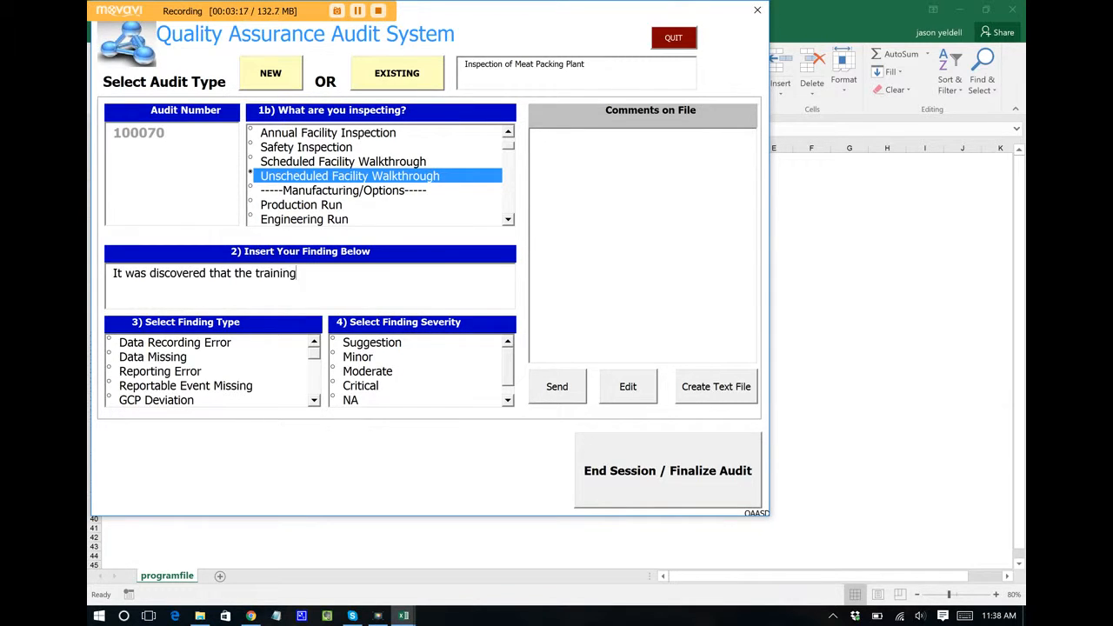
pyautogui.write(' records were incom')
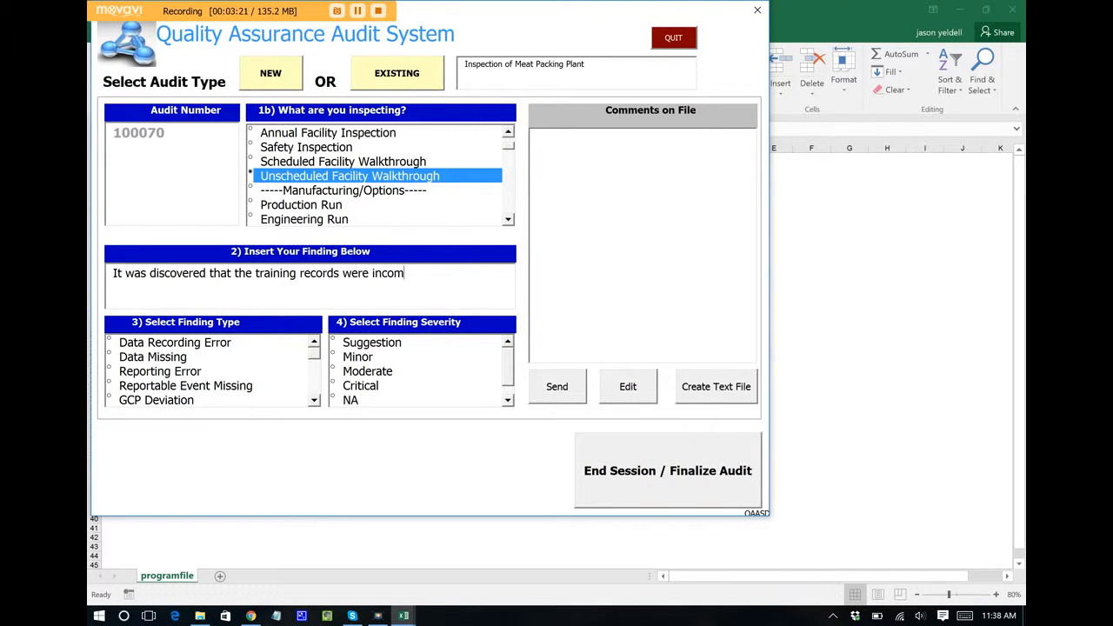
pyautogui.write('plete.')
pyautogui.click(314, 400)
pyautogui.click(315, 400)
pyautogui.click(315, 400)
pyautogui.click(315, 400)
pyautogui.click(314, 400)
pyautogui.click(315, 400)
pyautogui.click(315, 400)
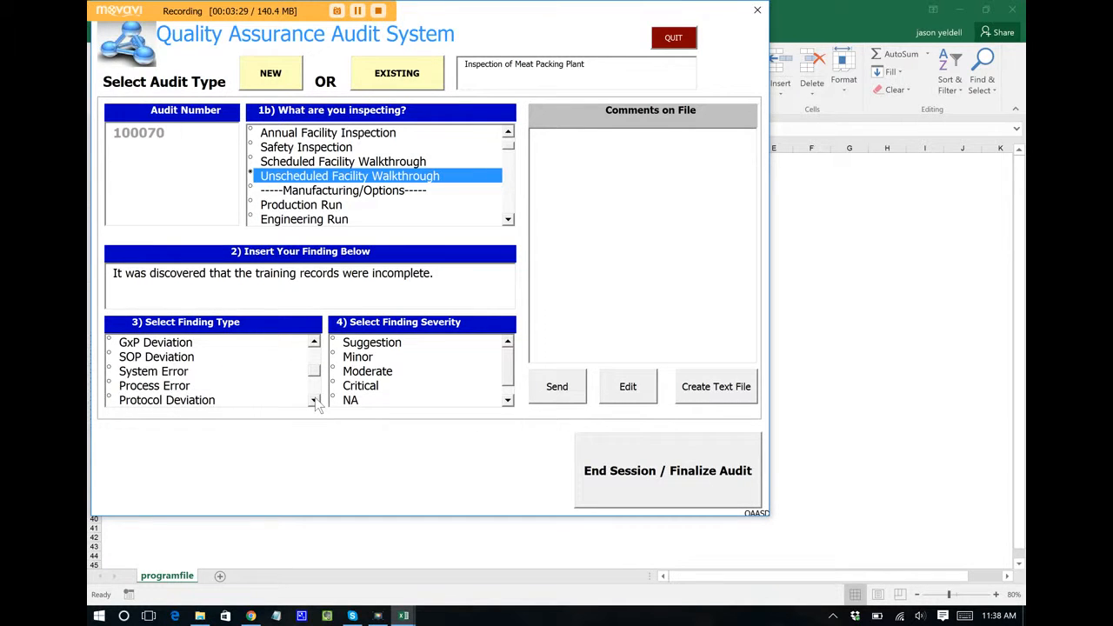
pyautogui.click(180, 362)
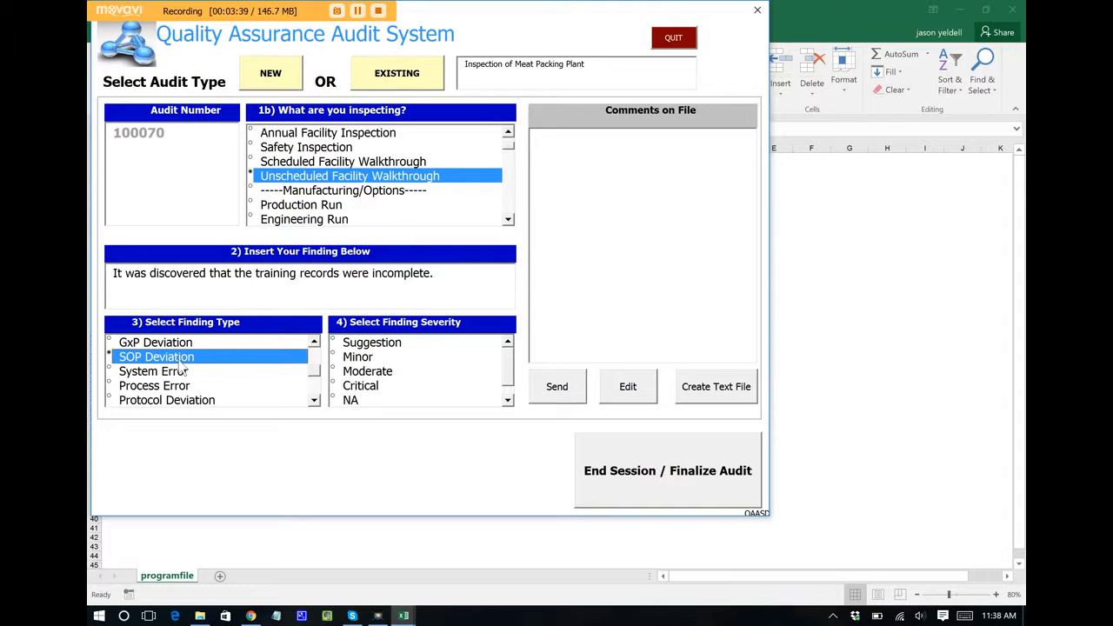
# Step: Set the finding's severity to Moderate
pyautogui.click(508, 400)
pyautogui.click(508, 343)
pyautogui.click(386, 372)
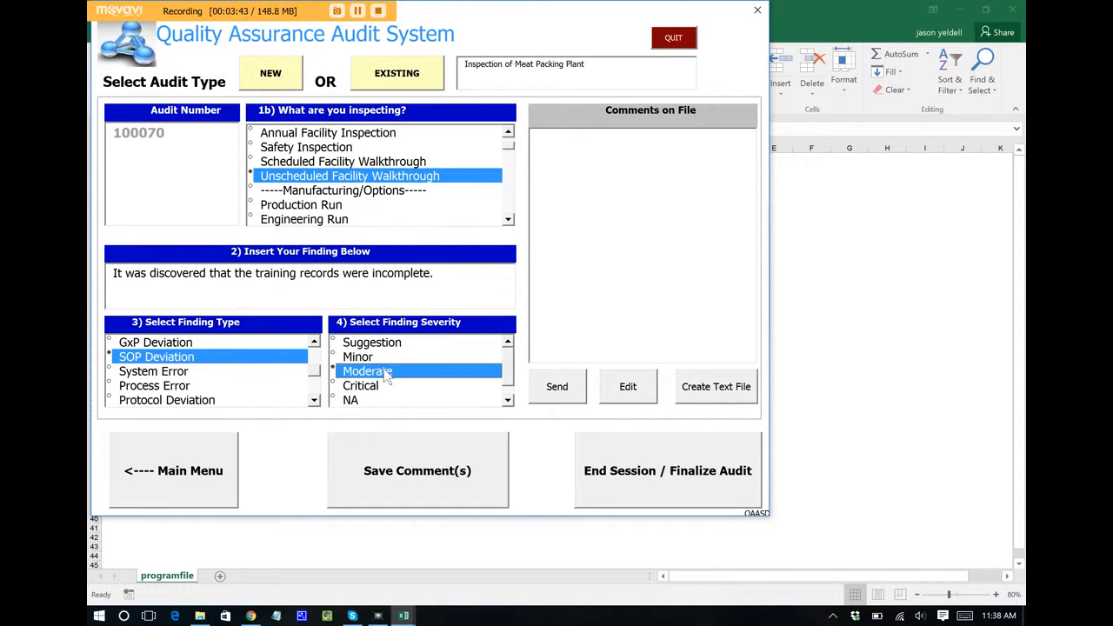
# Step: Save the incomplete-training-records finding as comment 1 and answer YES to entering more QA comments
pyautogui.click(415, 459)
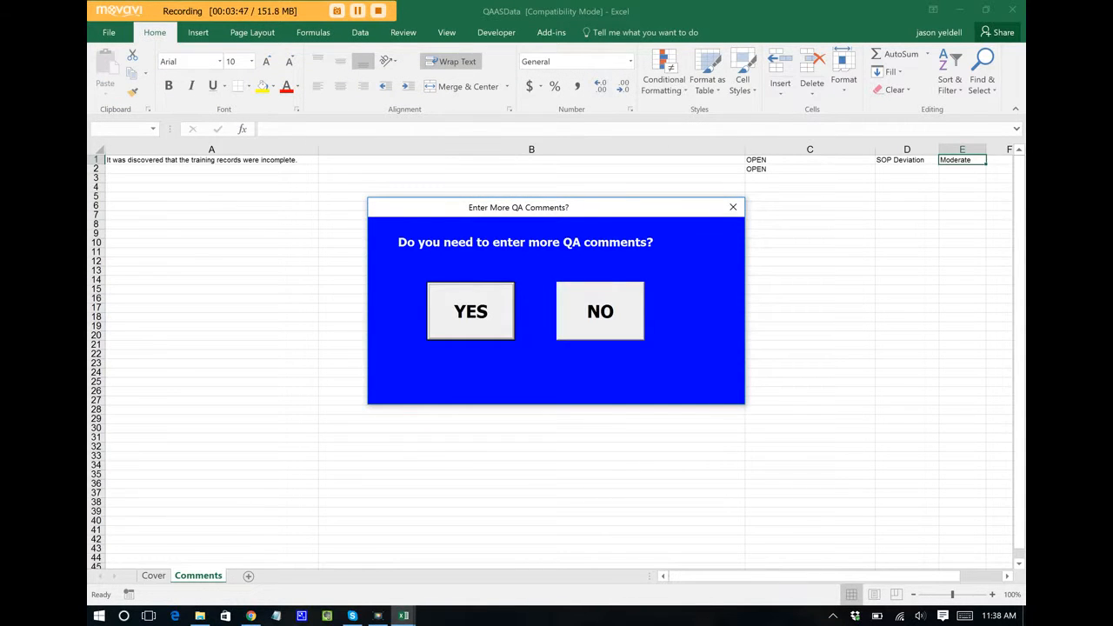
pyautogui.click(470, 295)
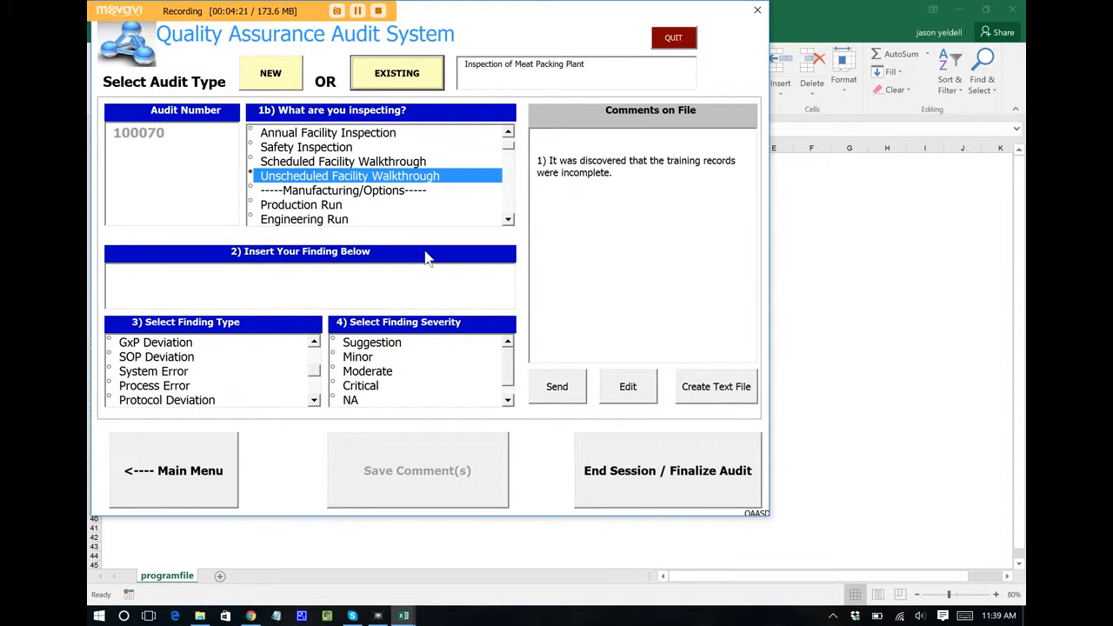
# Step: Enter 'It was discovered that improper chemicals were being used.' as a Critical Protocol Deviation and save it
pyautogui.write('It w')
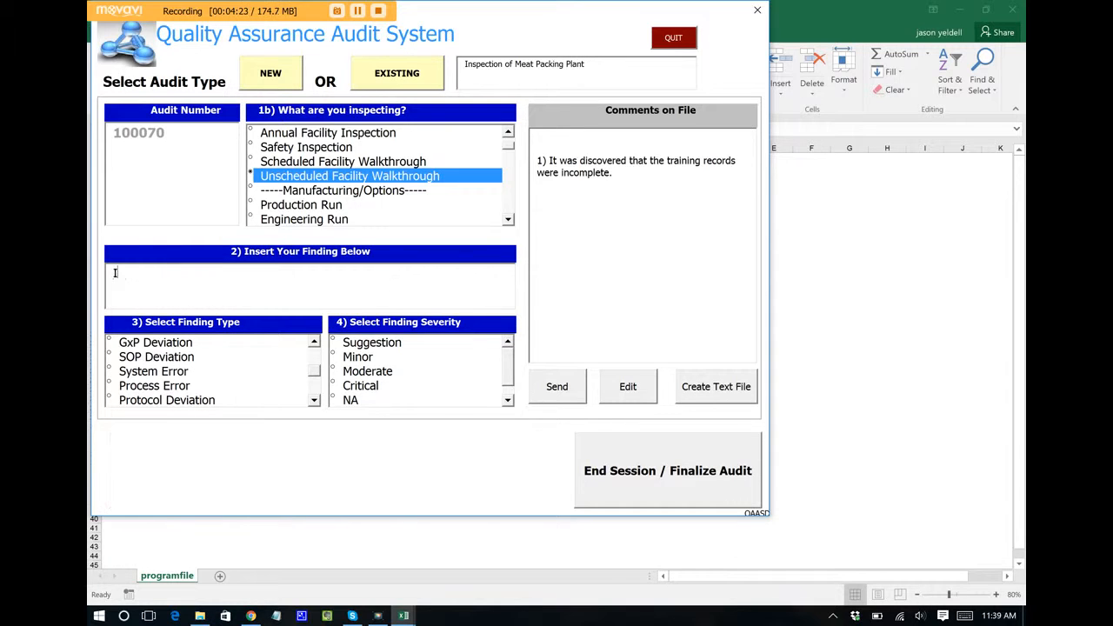
pyautogui.write('as discovered that ')
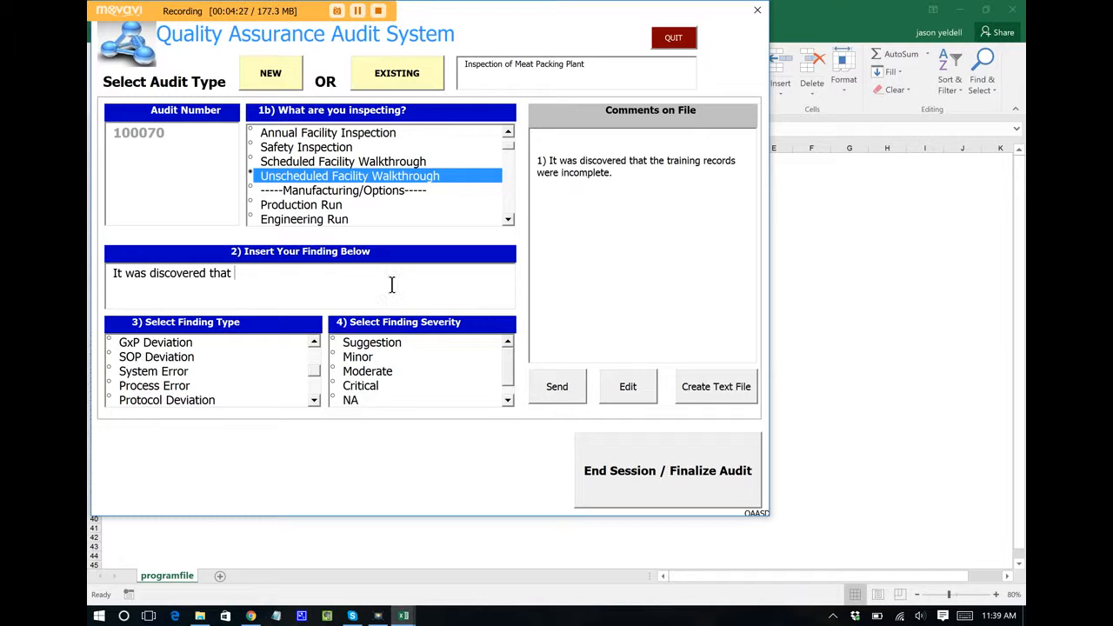
pyautogui.write('improper chemicals')
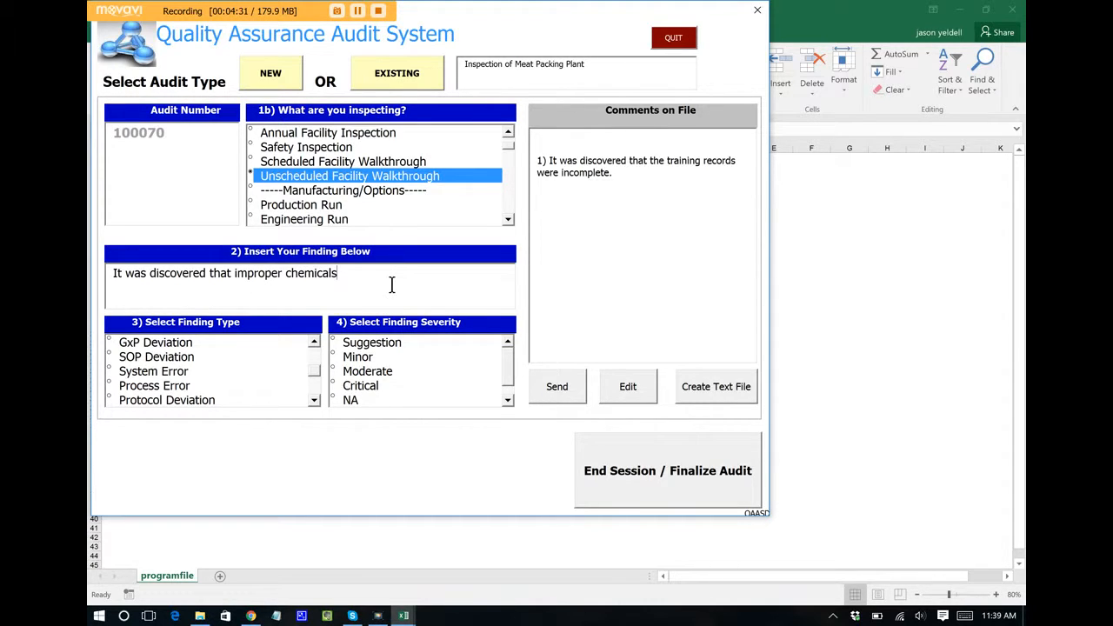
pyautogui.write(' were being used.')
pyautogui.click(162, 402)
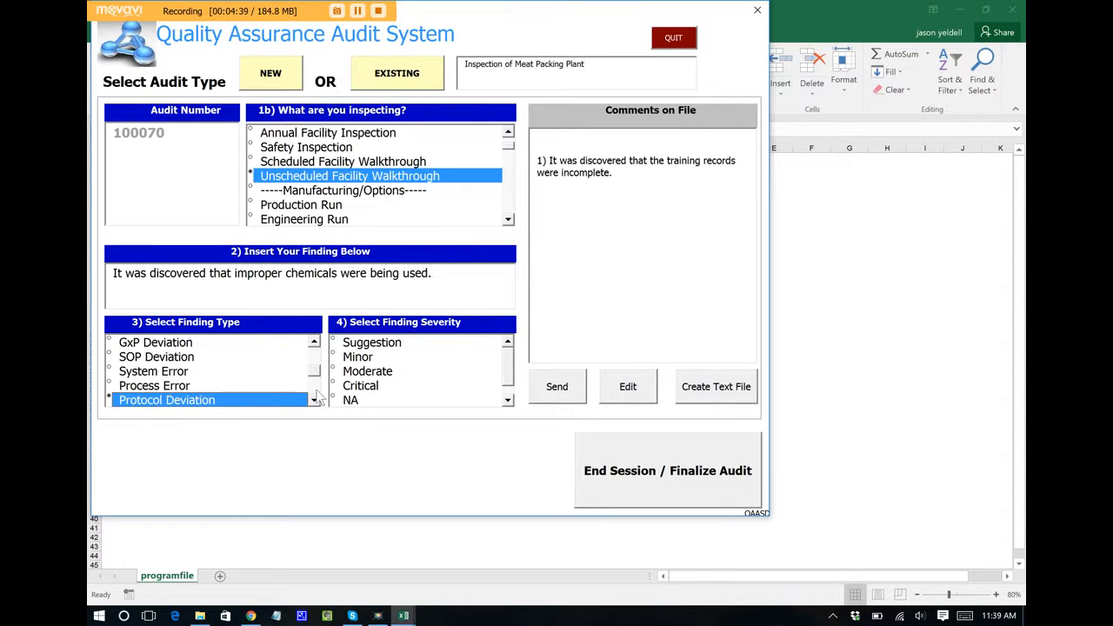
pyautogui.click(368, 390)
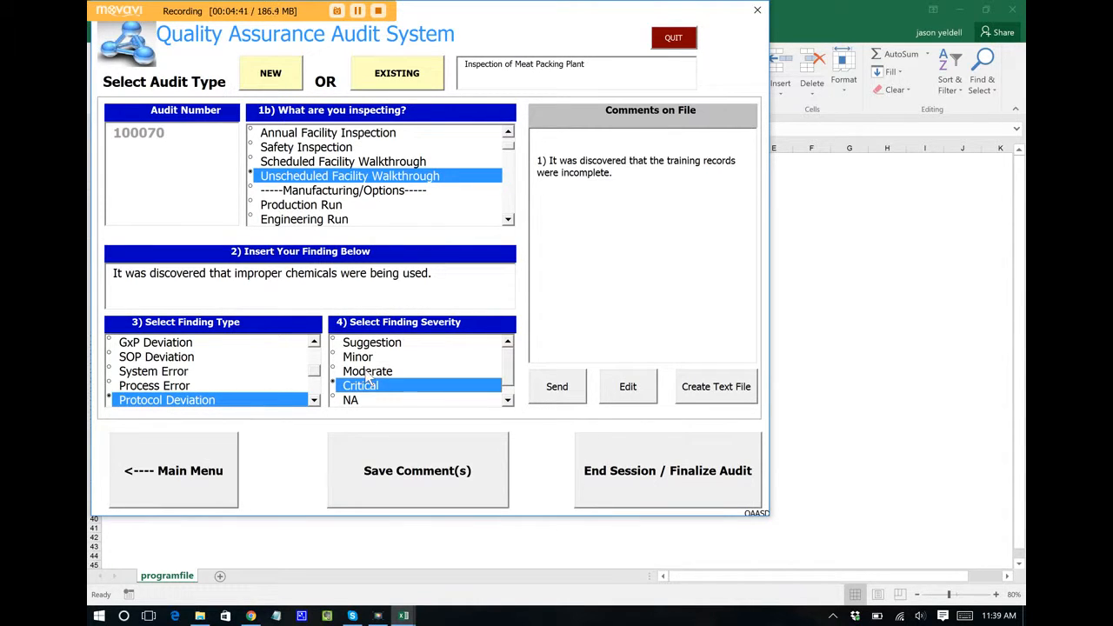
pyautogui.click(435, 470)
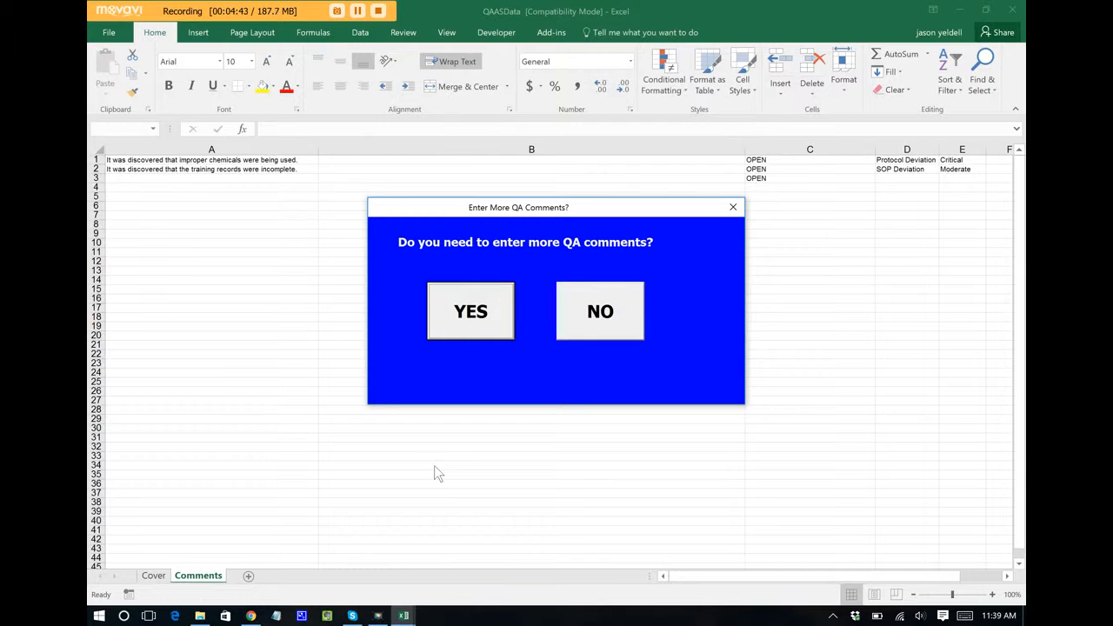
# Step: Answer YES to 'Enter More QA Comments?' to reopen the form showing both findings
pyautogui.click(471, 314)
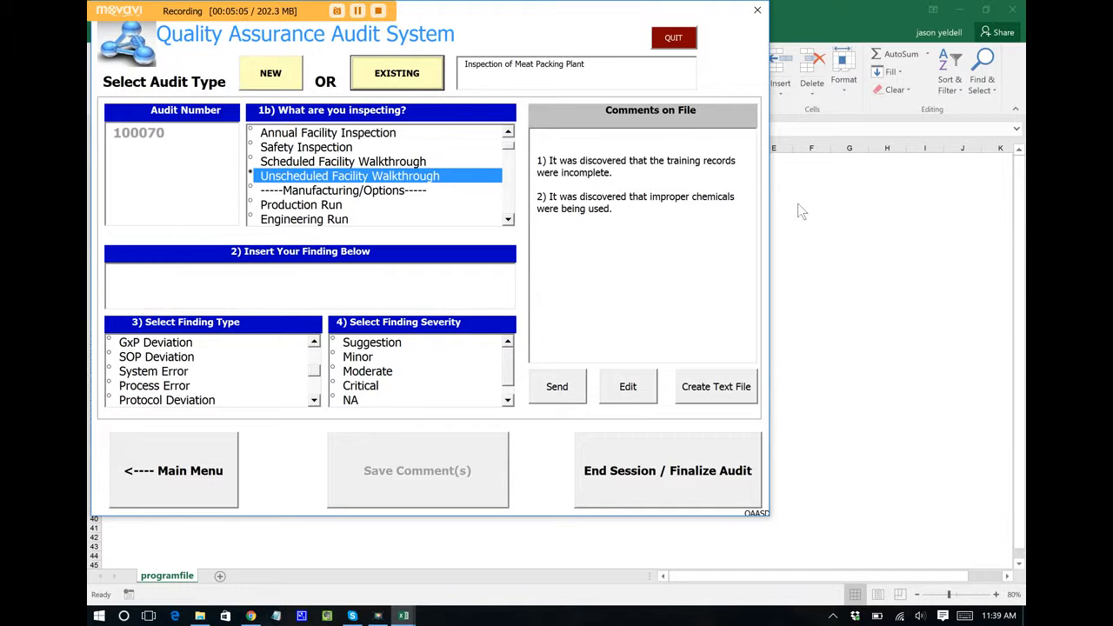
# Step: Send the two findings to the recipient's e-mail address and acknowledge the 'Message has been sent' box
pyautogui.click(557, 386)
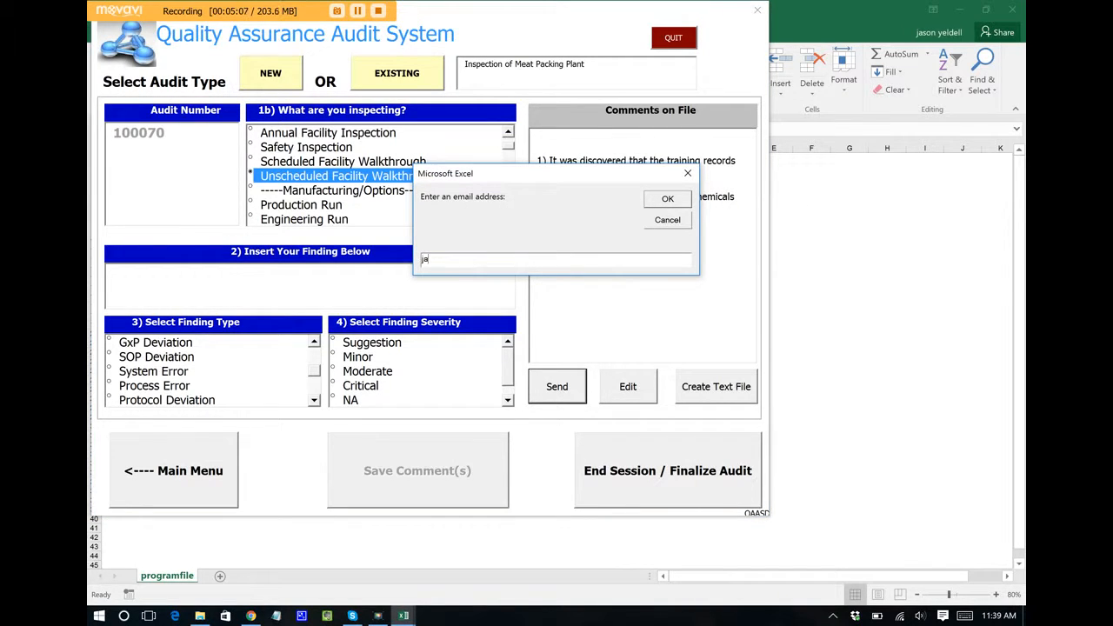
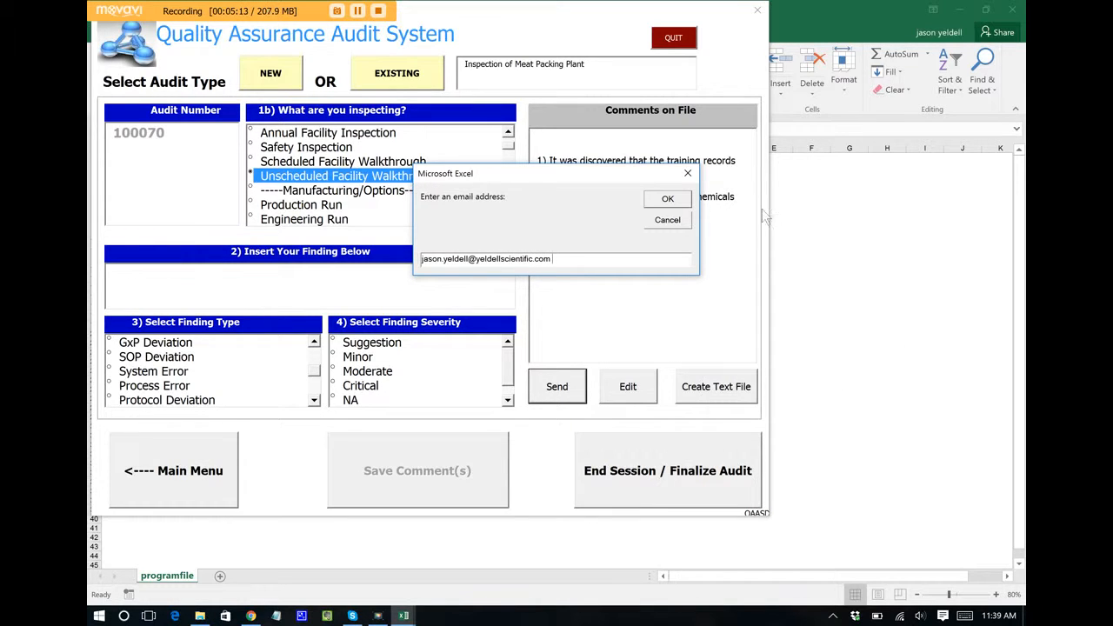
pyautogui.click(661, 201)
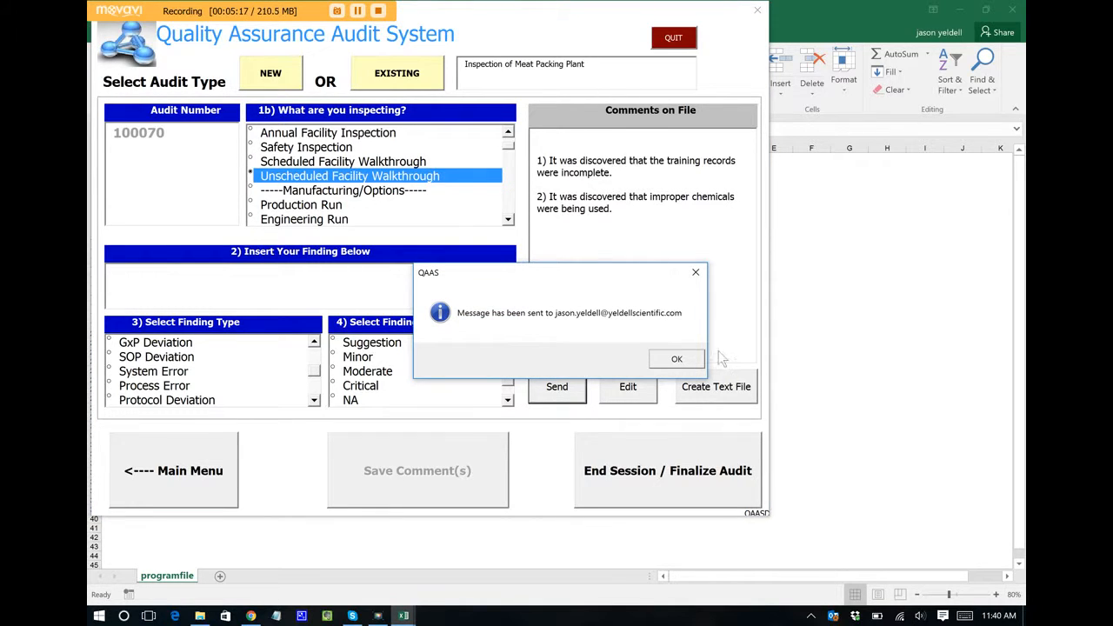
pyautogui.click(676, 356)
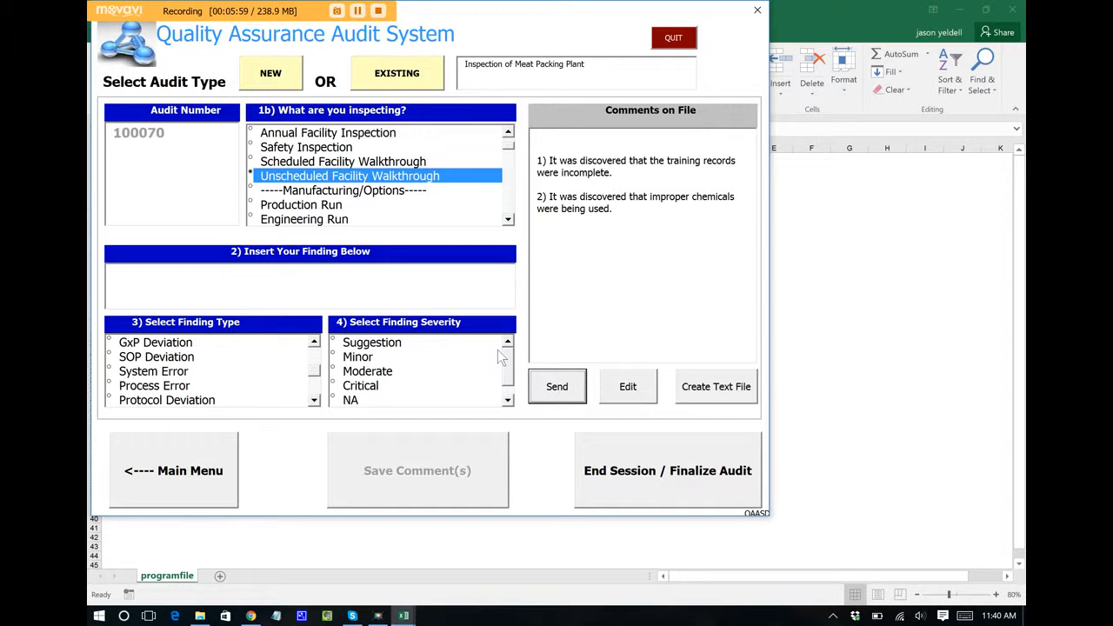
# Step: End the session and confirm finalizing audit 100070, returning to the main menu
pyautogui.click(684, 459)
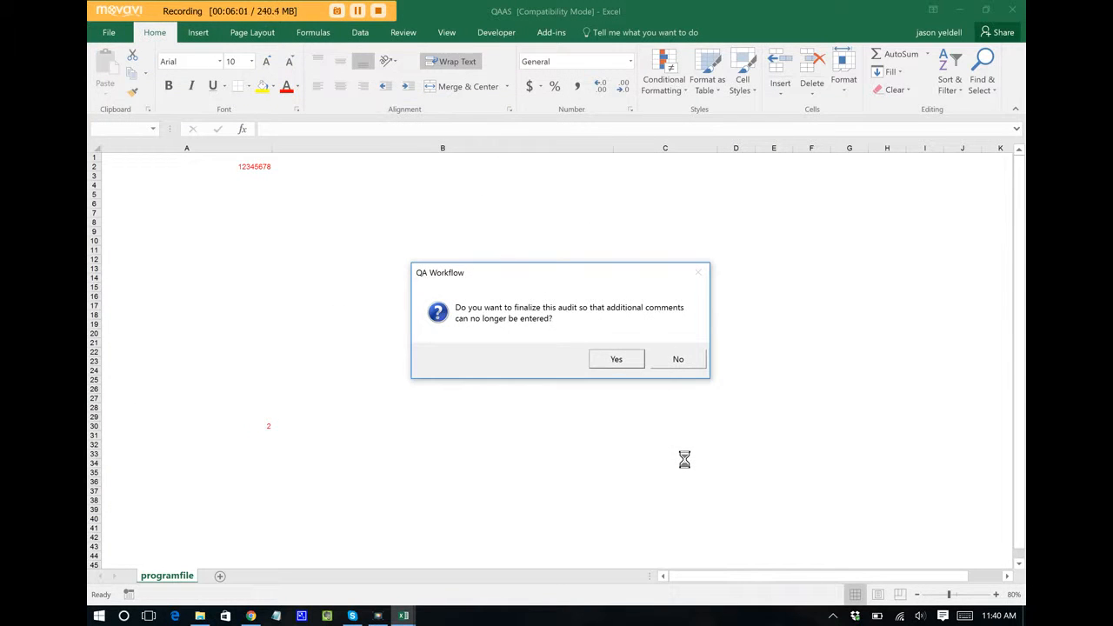
pyautogui.click(616, 358)
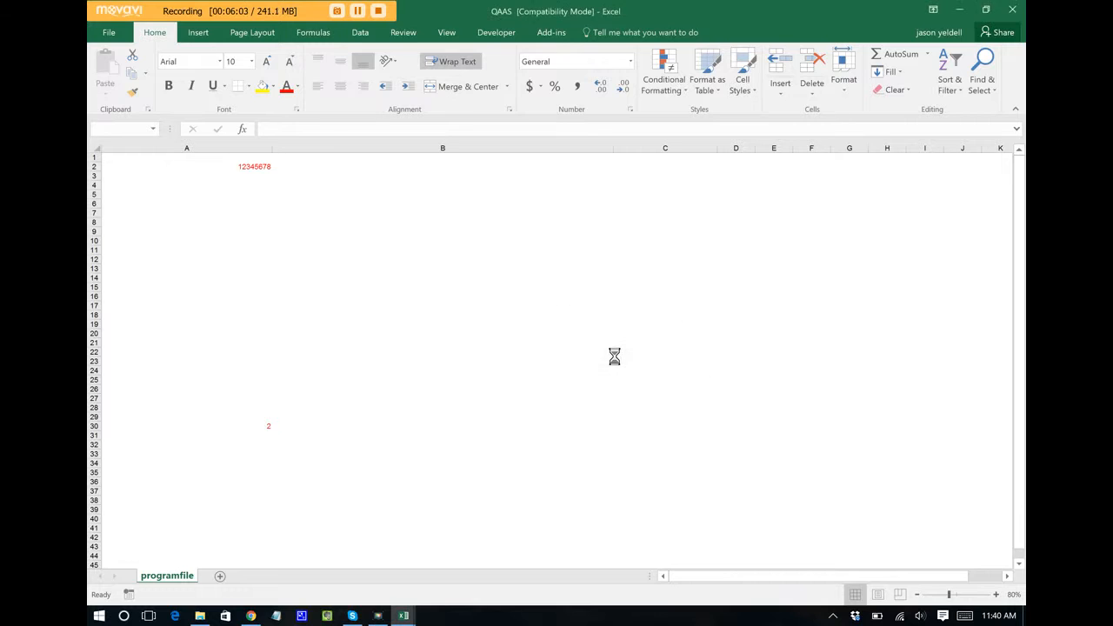
pyautogui.click(614, 357)
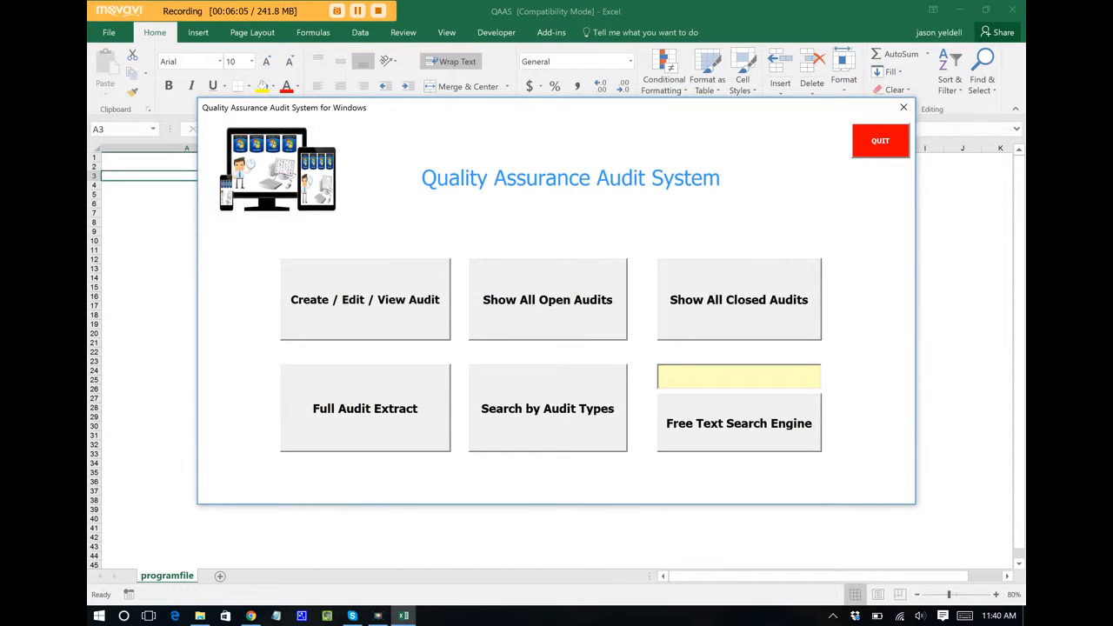